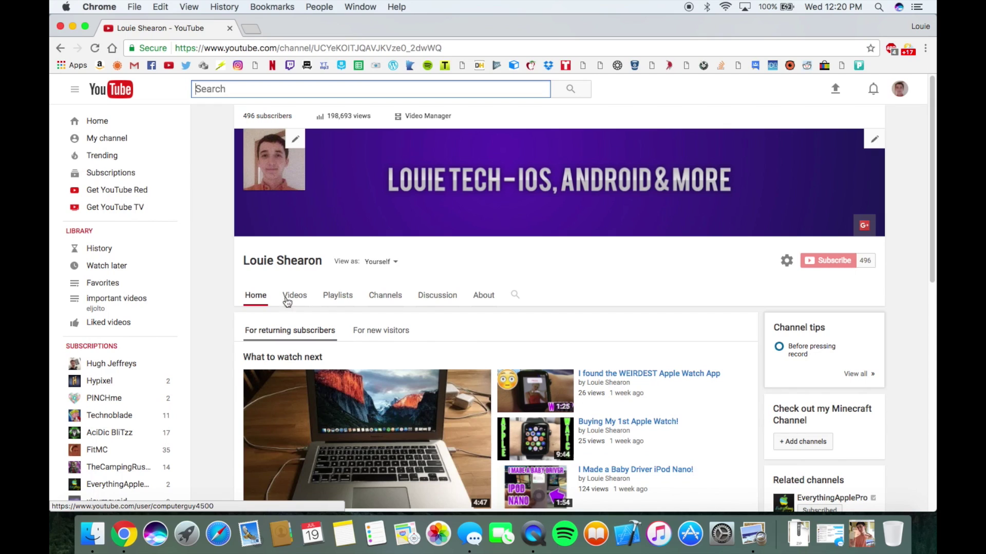
Minimize the browser window showing the YouTube channel and quit Preview with its open photo to clear the desktop.
scroll(353, 279, down, 3)
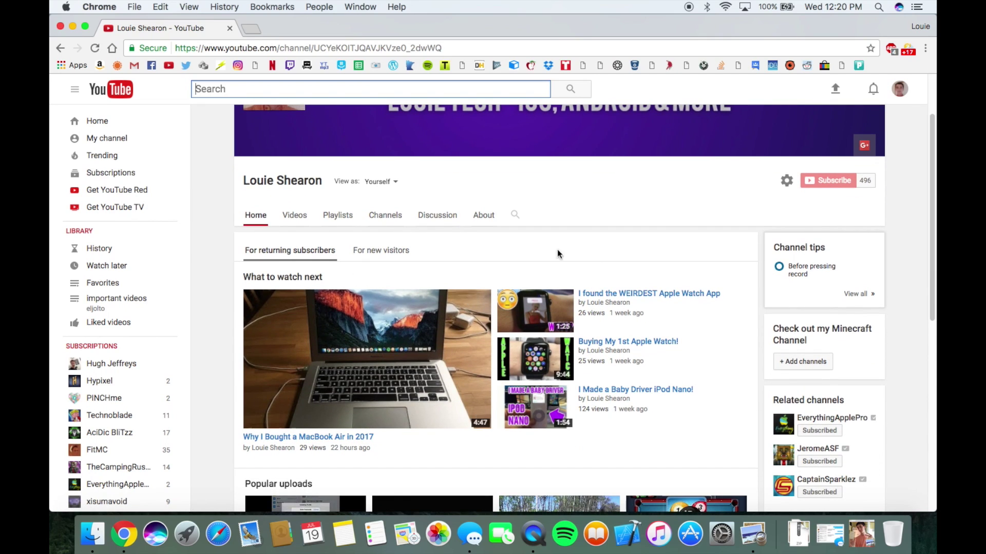
click(72, 25)
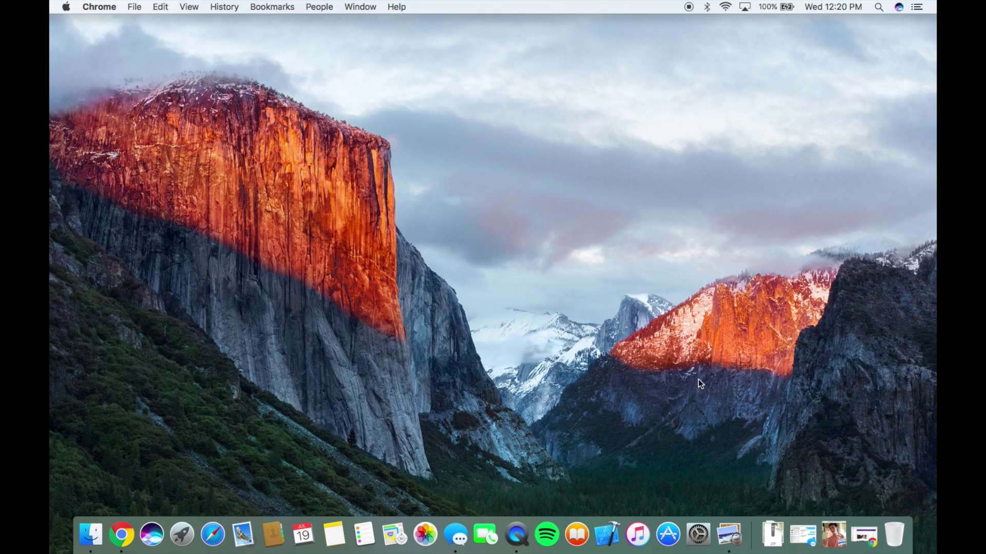
click(833, 534)
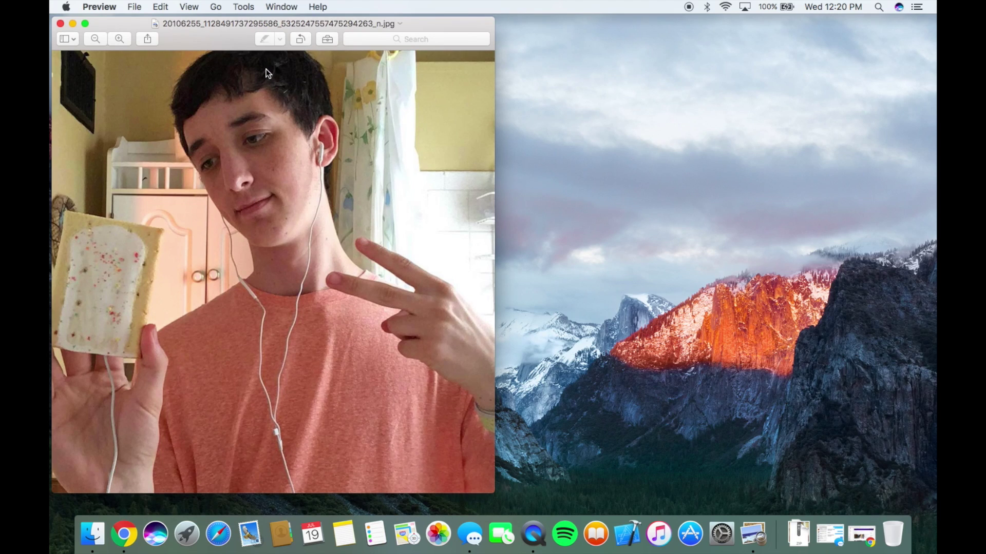
key(super+q)
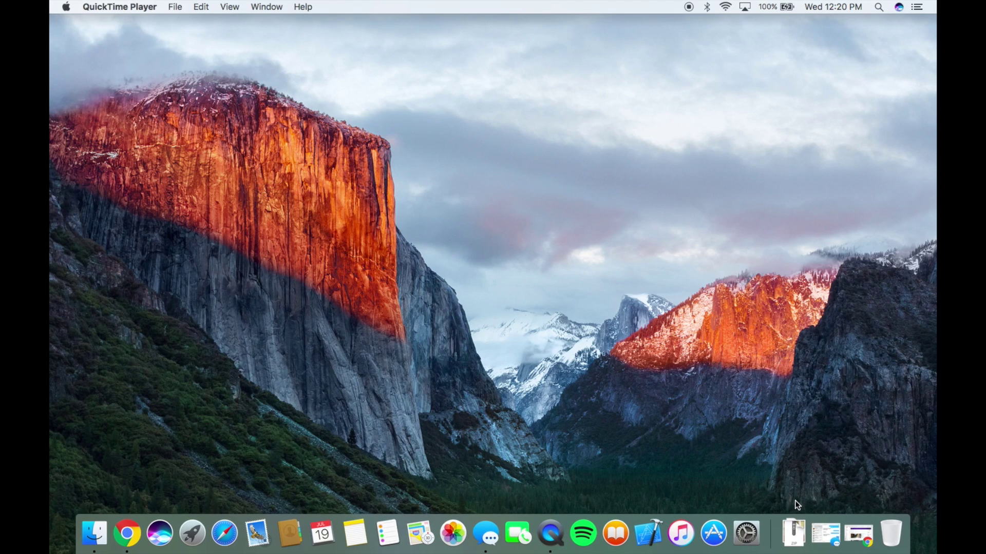
Switch to System Preferences and enable the dark menu bar and Dock in the General settings.
click(736, 548)
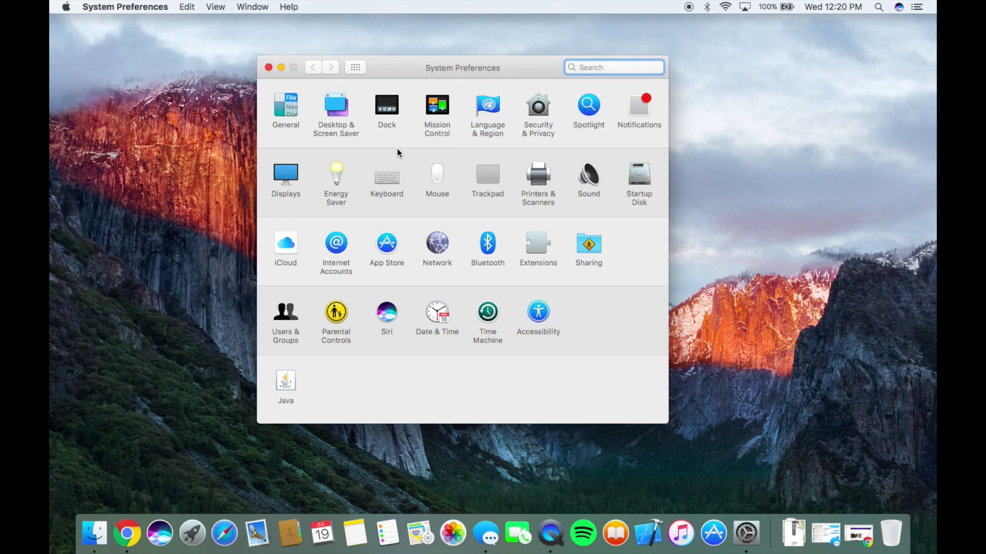
click(290, 110)
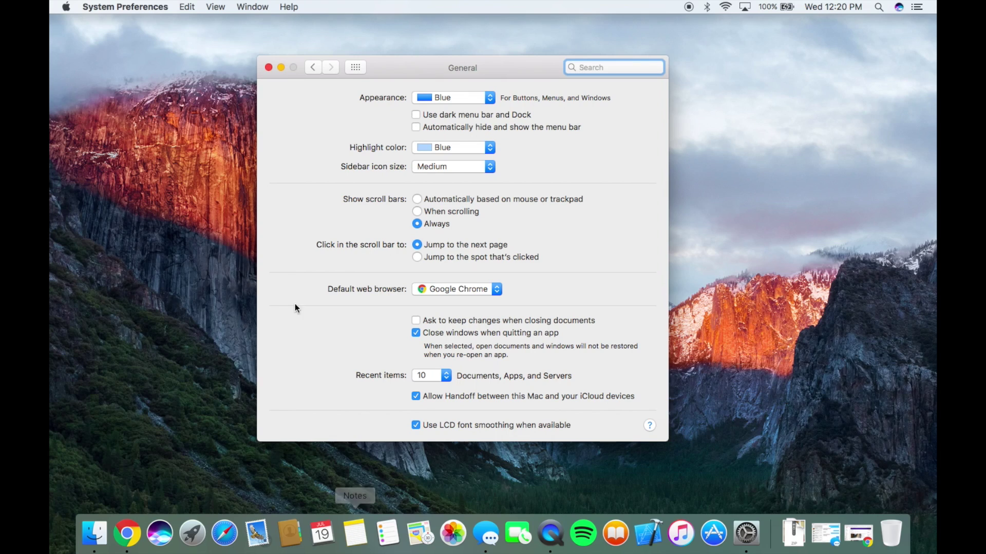
click(313, 67)
click(287, 113)
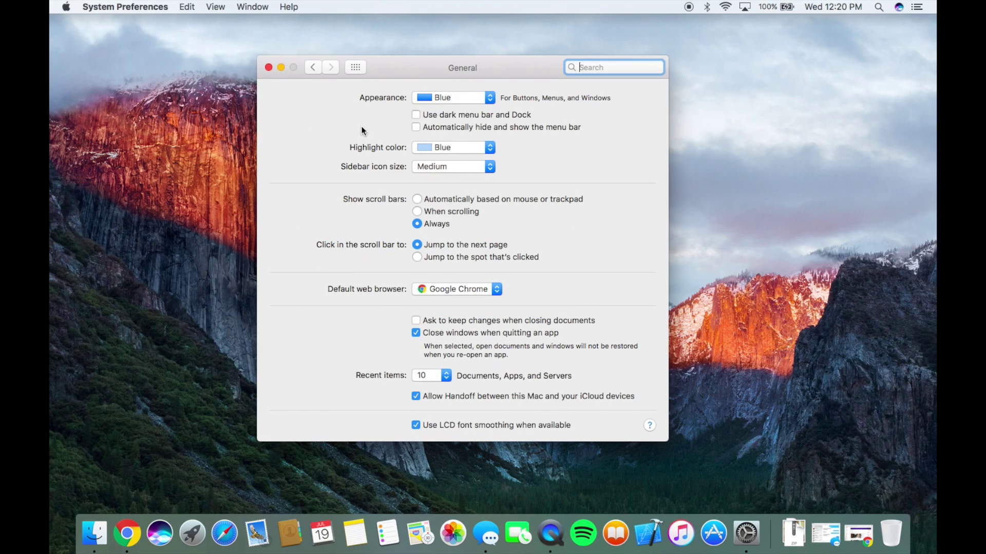
click(415, 114)
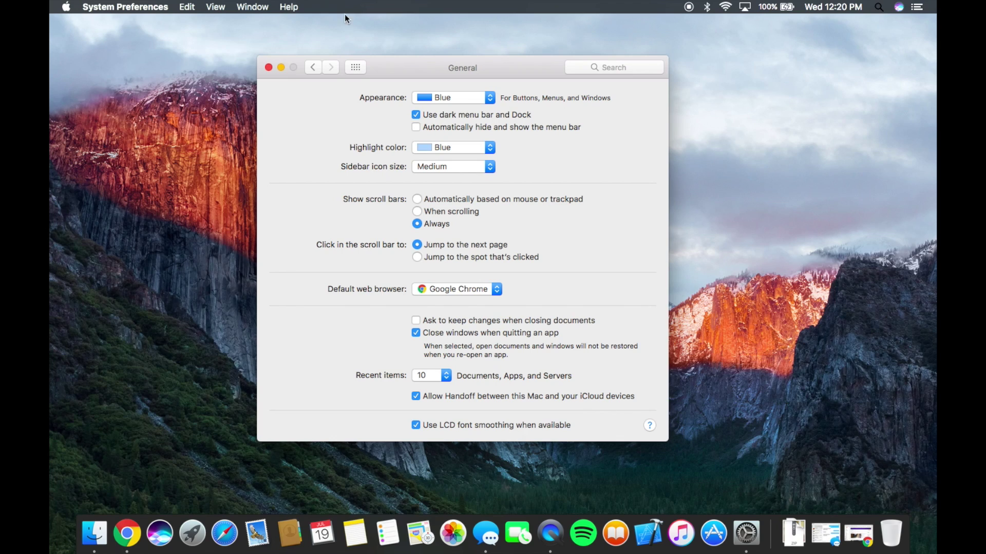
Examine how the dark style looks in the System Preferences application menus, and return focus to the desktop.
click(125, 7)
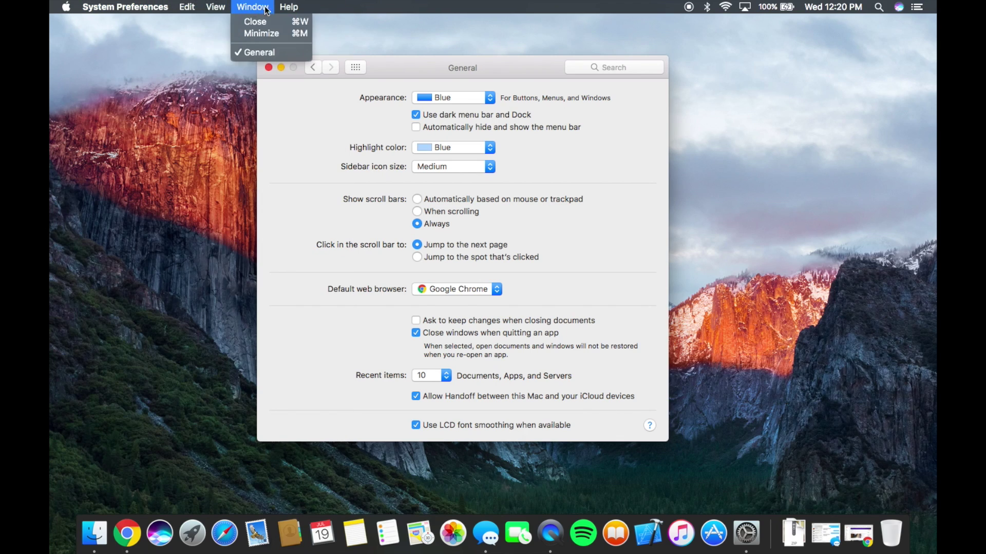
mouse_move(277, 7)
click(85, 60)
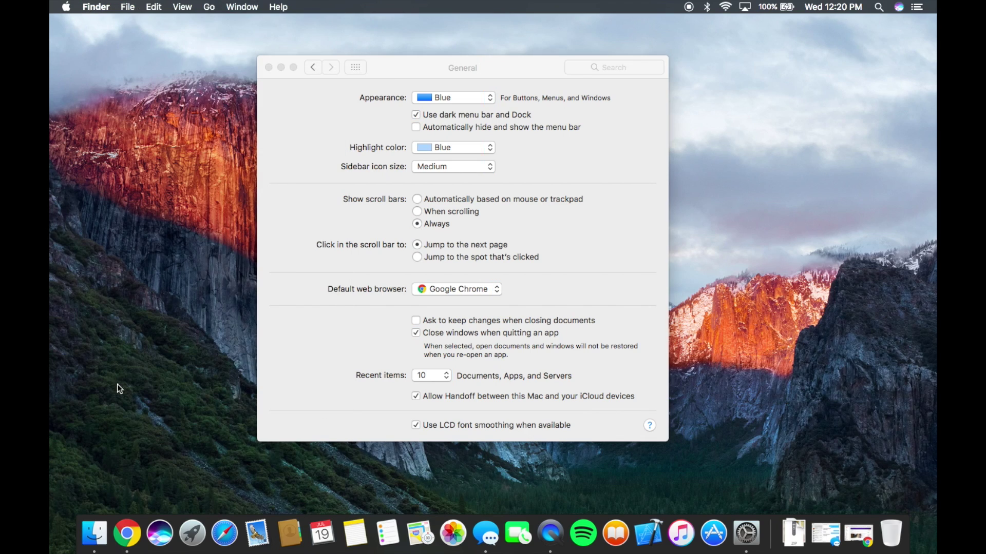
Turn the dark menu bar and Dock off and on again to compare them, and briefly view the Notification Center.
click(416, 115)
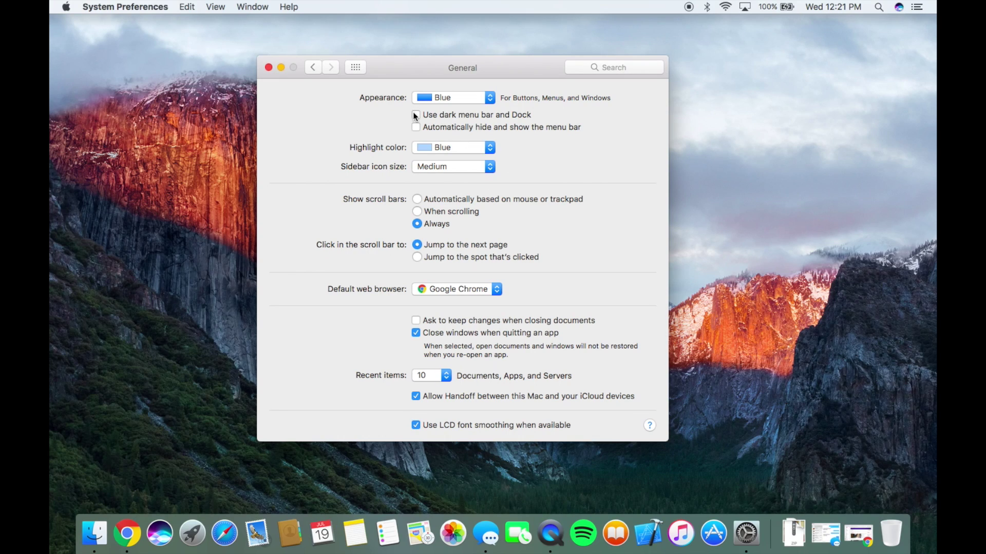
click(416, 115)
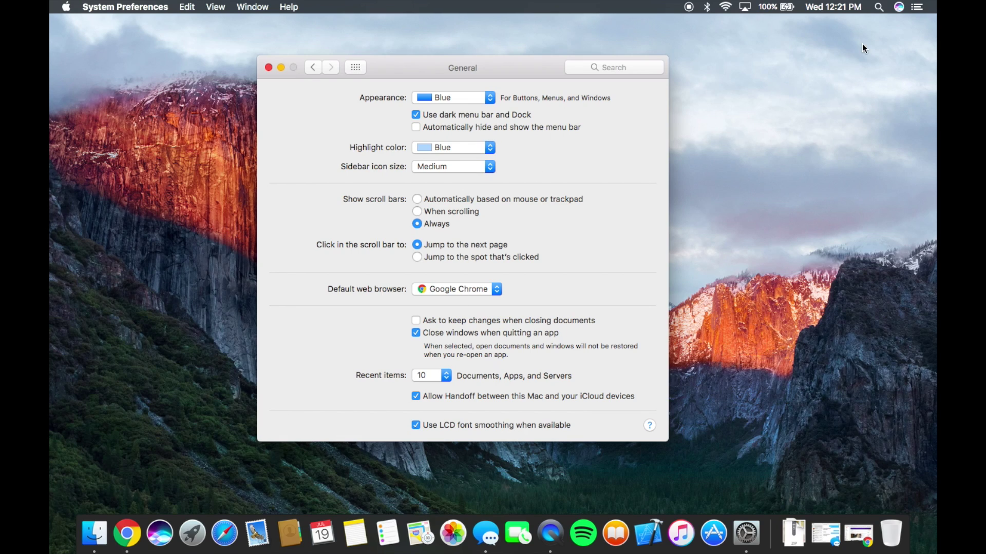
click(916, 8)
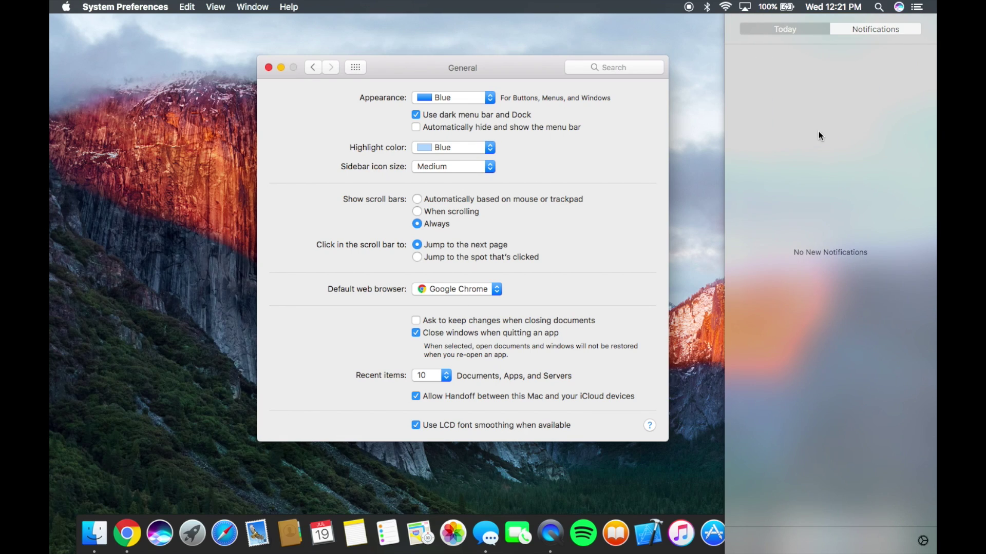
click(919, 7)
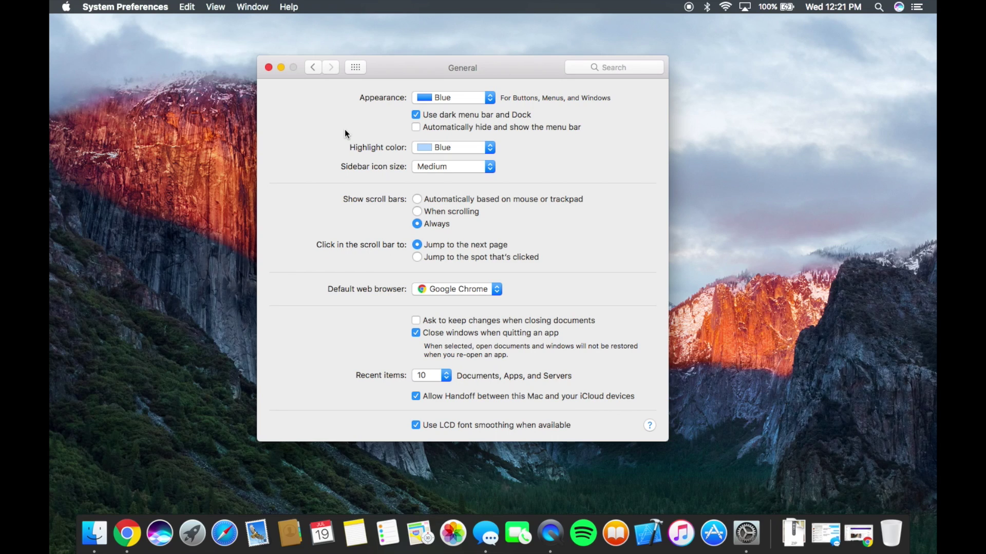
Open the Dictation settings within the Keyboard preferences.
click(312, 67)
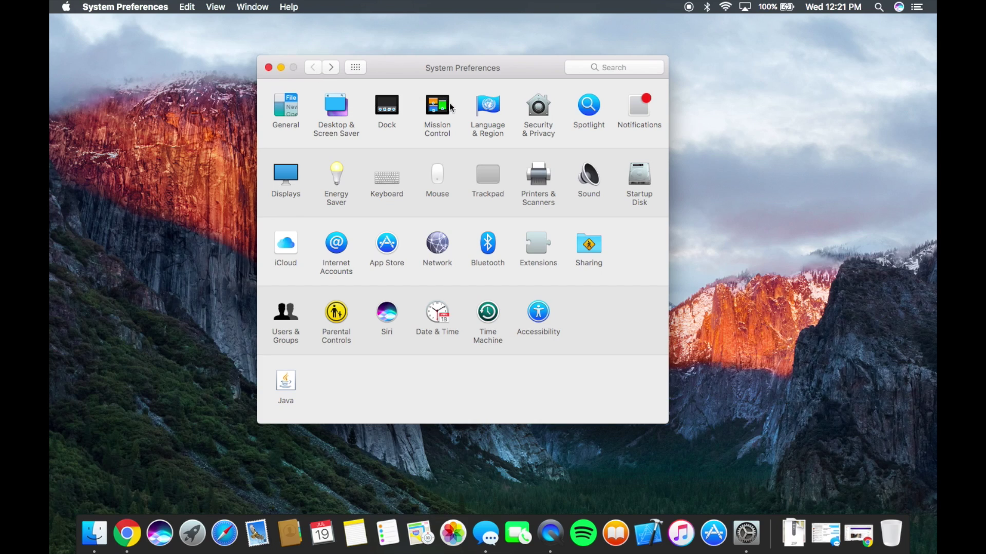
click(381, 182)
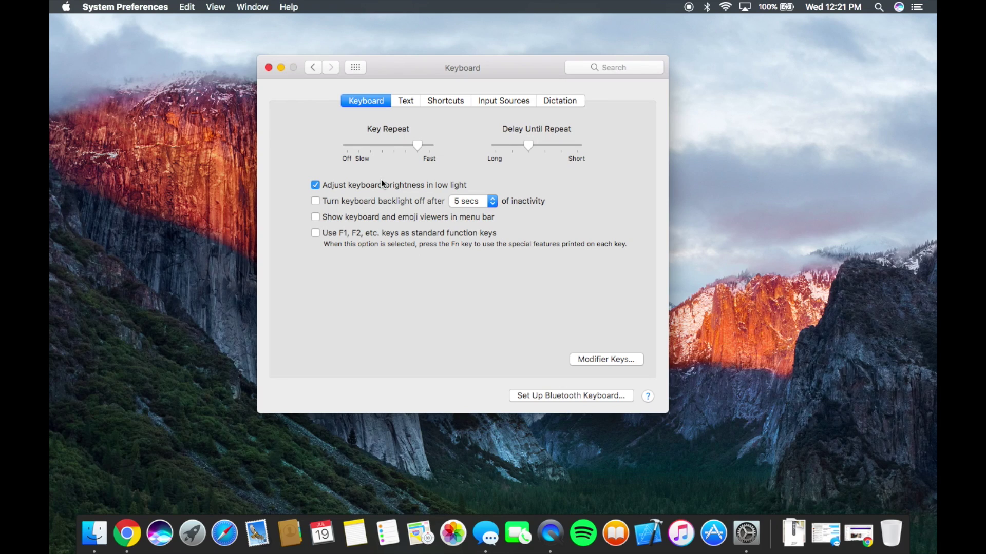
click(564, 103)
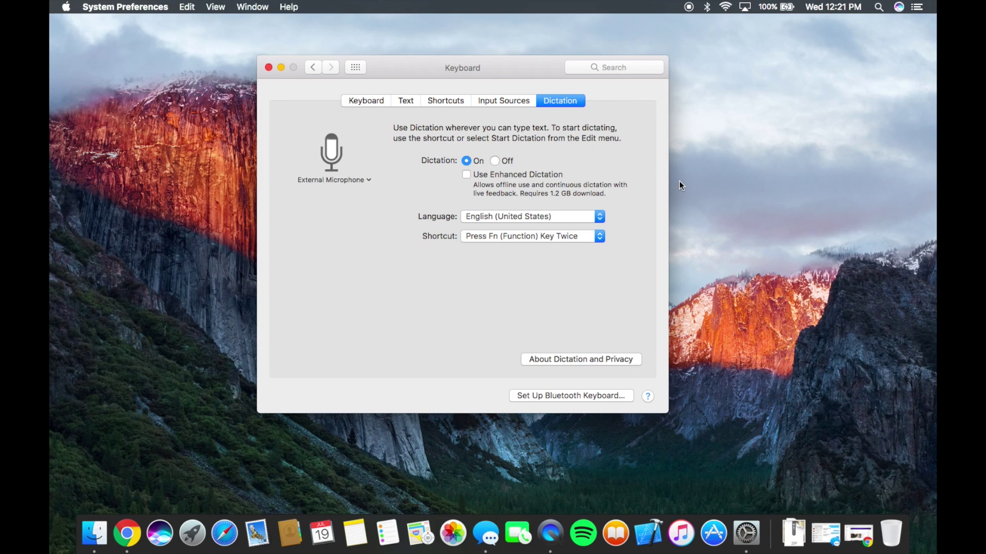
Try dictation in the Spotlight search field, finish dictating without entering text, and dismiss Spotlight.
key(super+space)
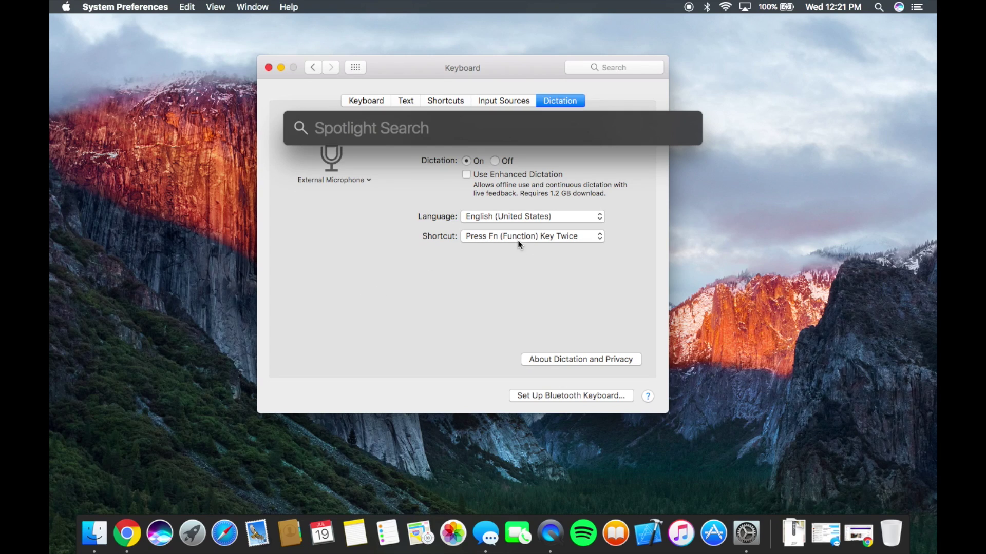
key(fn)
key(fn)
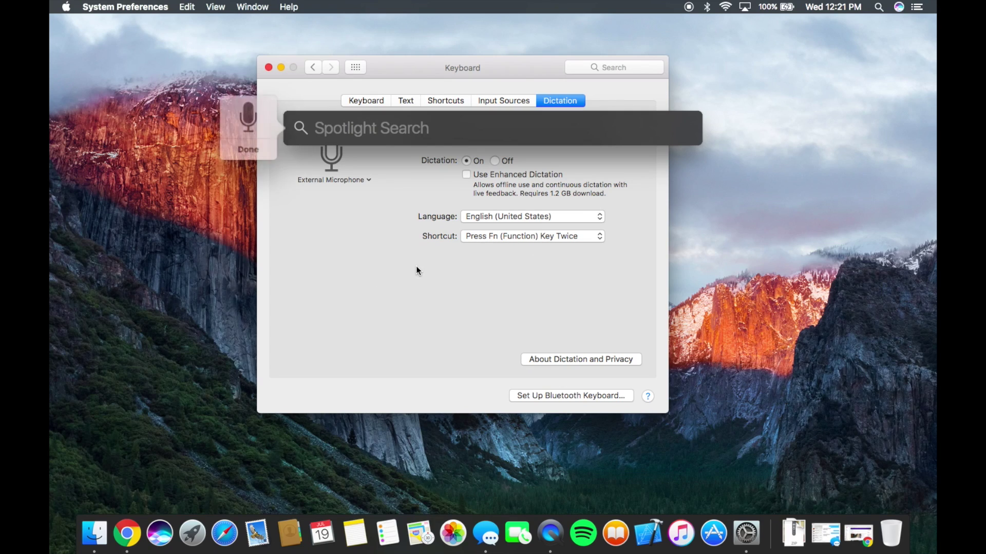
click(250, 146)
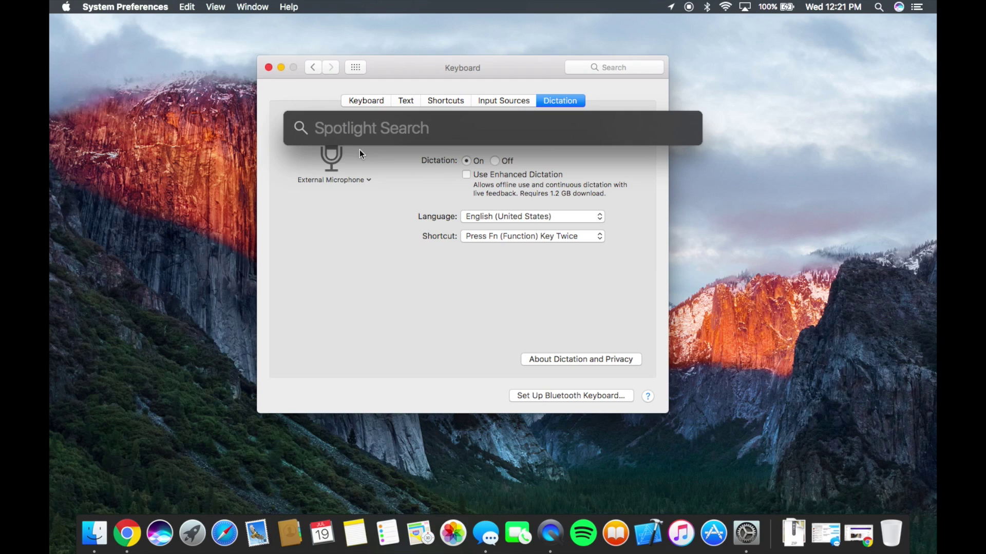
click(378, 264)
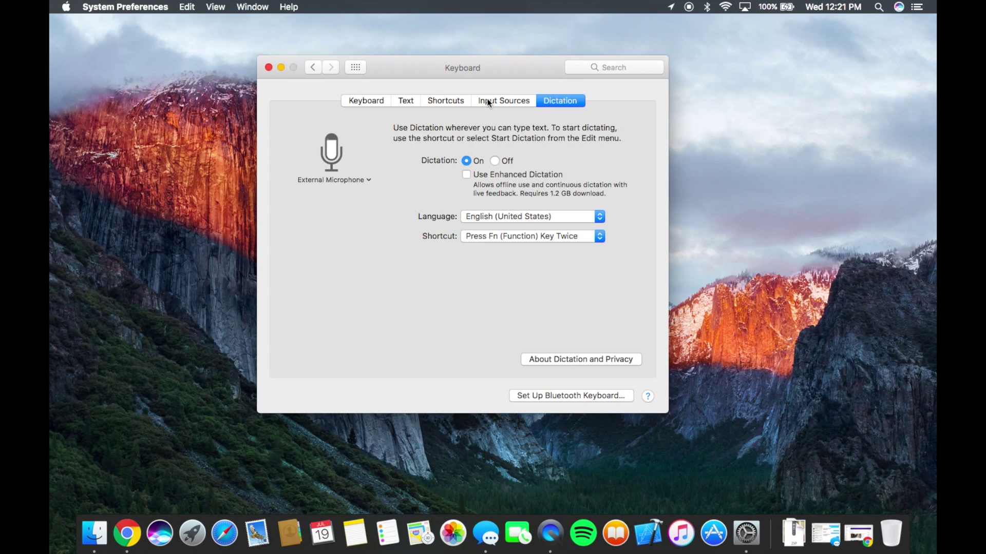
Leave the Keyboard preferences and open the Trackpad preferences.
click(381, 102)
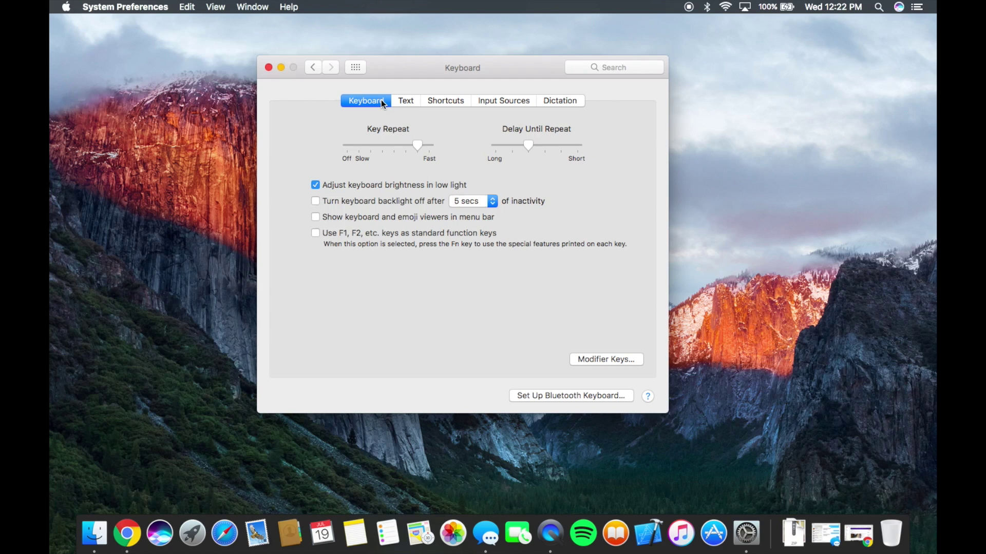
click(310, 69)
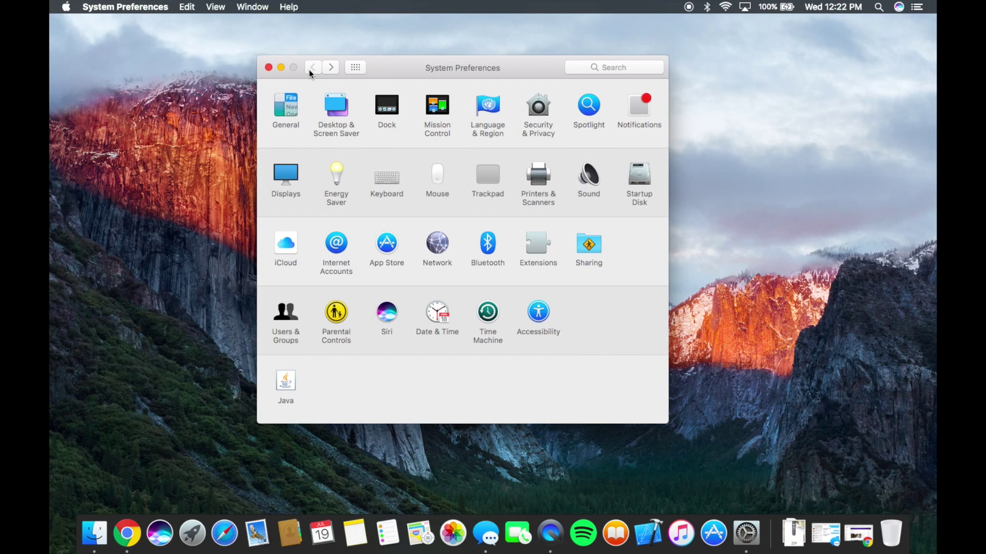
click(488, 179)
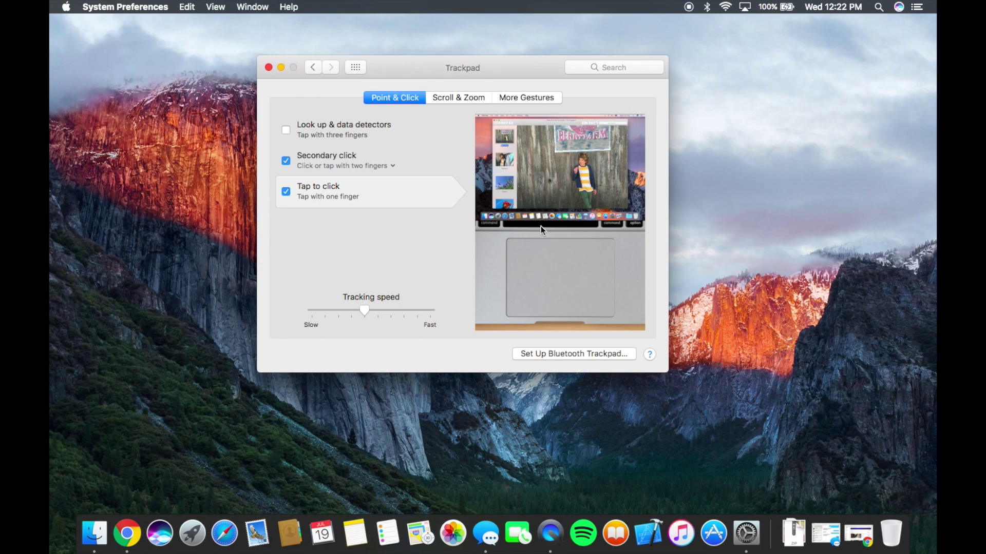
Demonstrate tap to click by repeatedly switching focus between the desktop and the Trackpad preferences window.
click(159, 218)
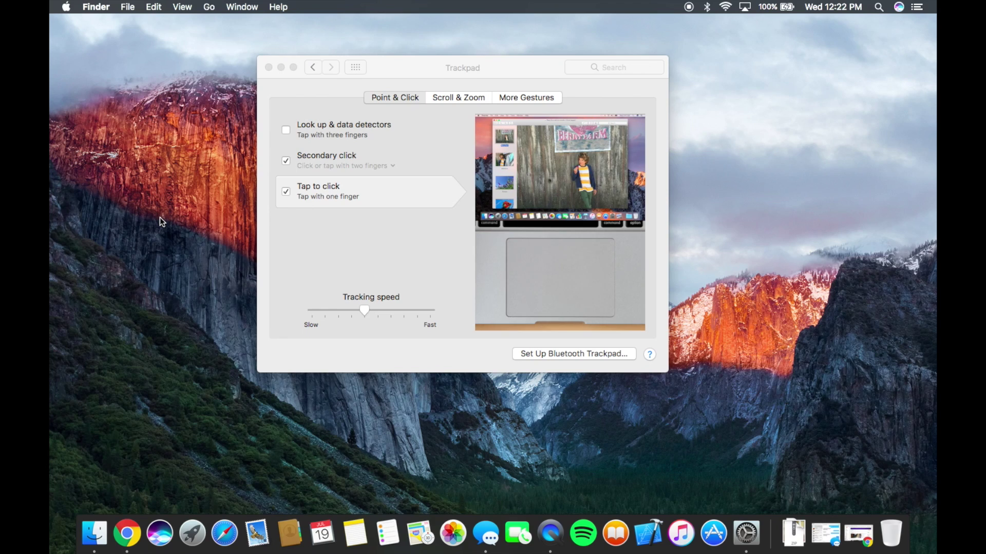
click(339, 231)
click(193, 231)
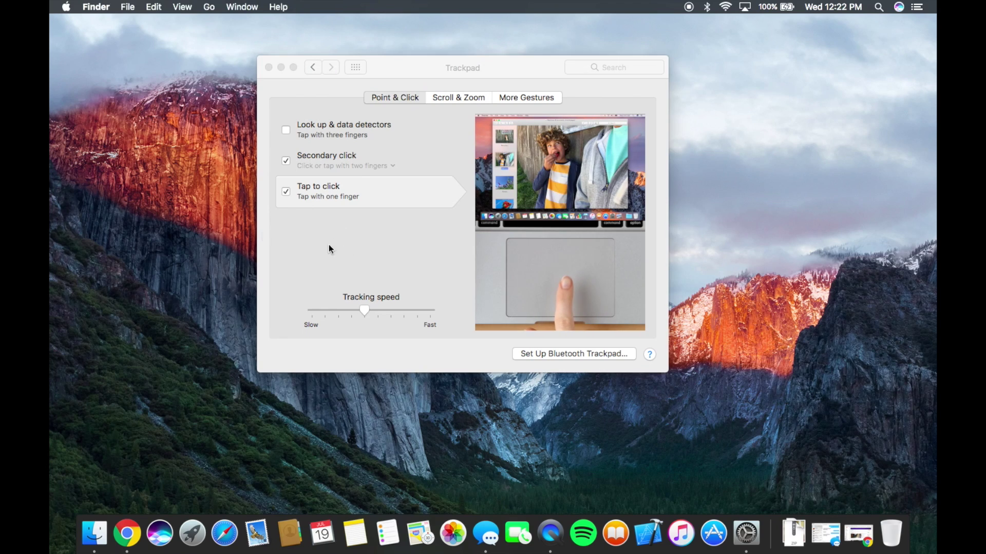
click(362, 255)
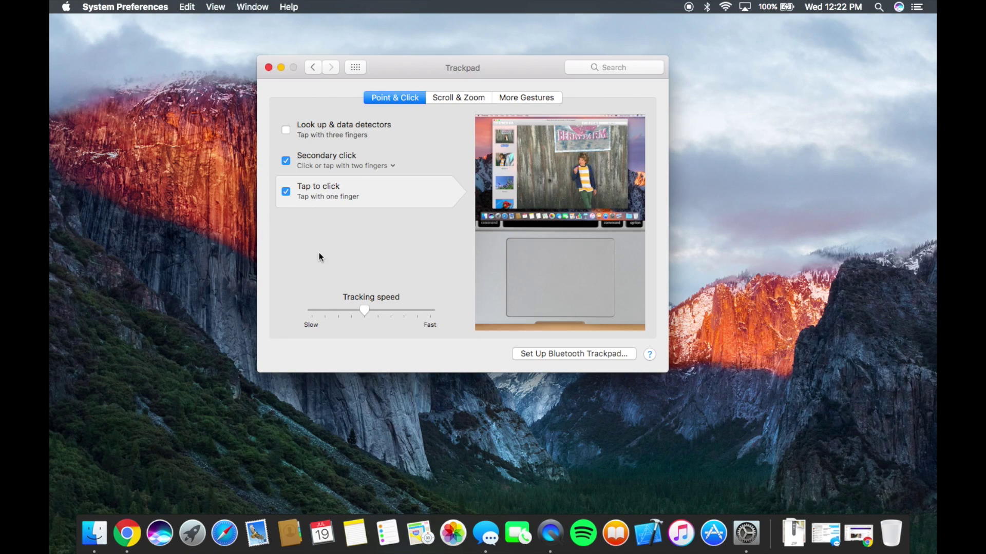
click(243, 222)
click(369, 238)
click(182, 254)
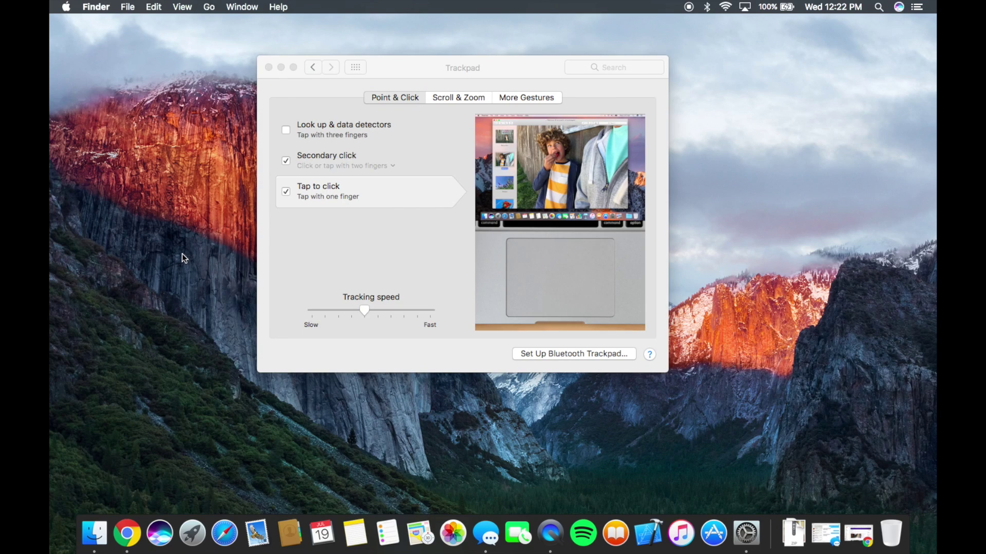
click(319, 255)
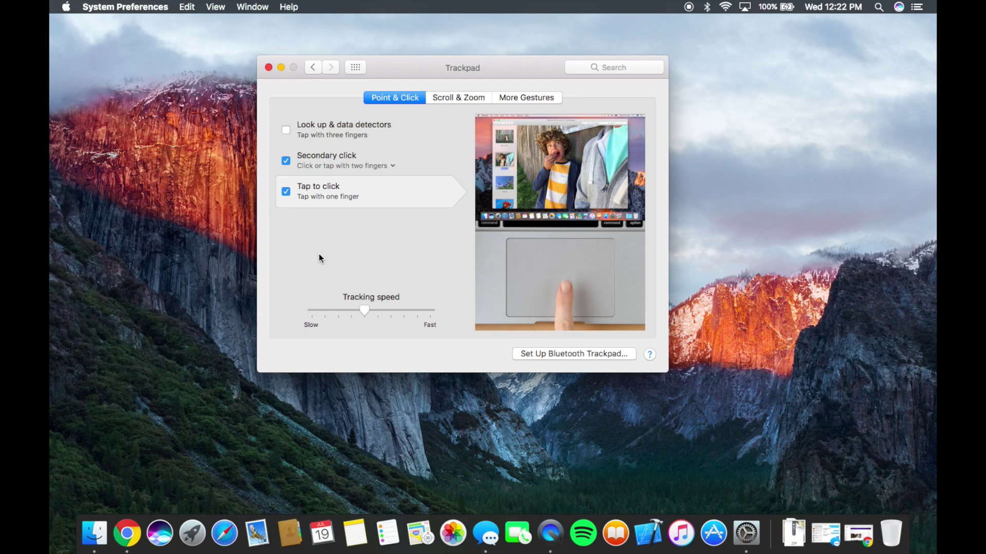
click(154, 225)
click(307, 245)
click(215, 242)
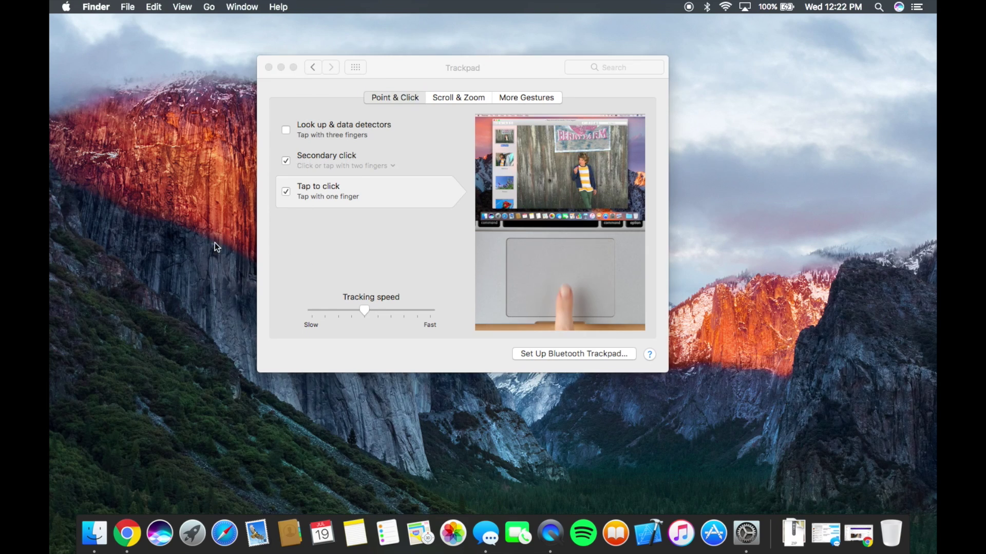
click(331, 257)
click(208, 269)
click(344, 254)
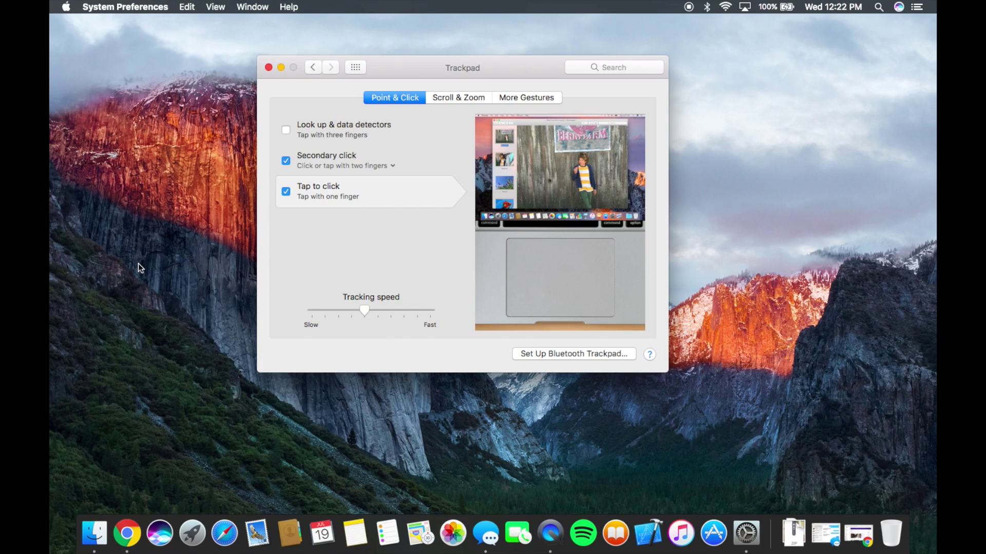
click(137, 263)
click(302, 257)
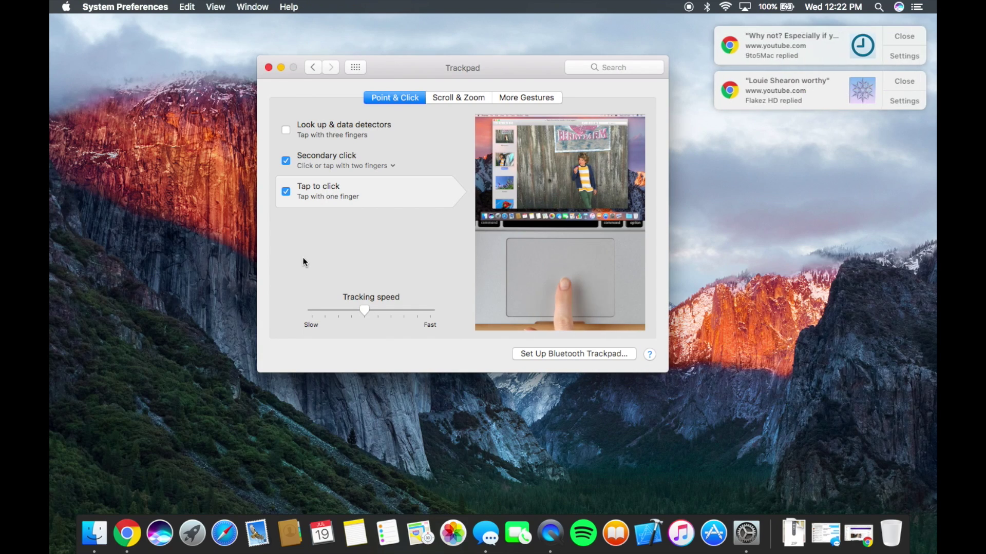
Dismiss both YouTube reply notifications and return focus to the desktop.
click(908, 40)
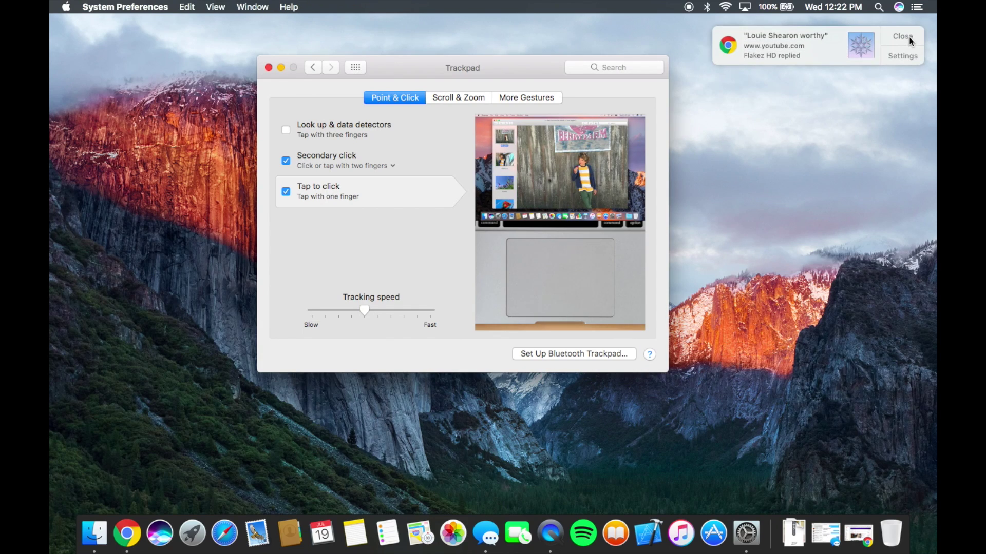
click(909, 40)
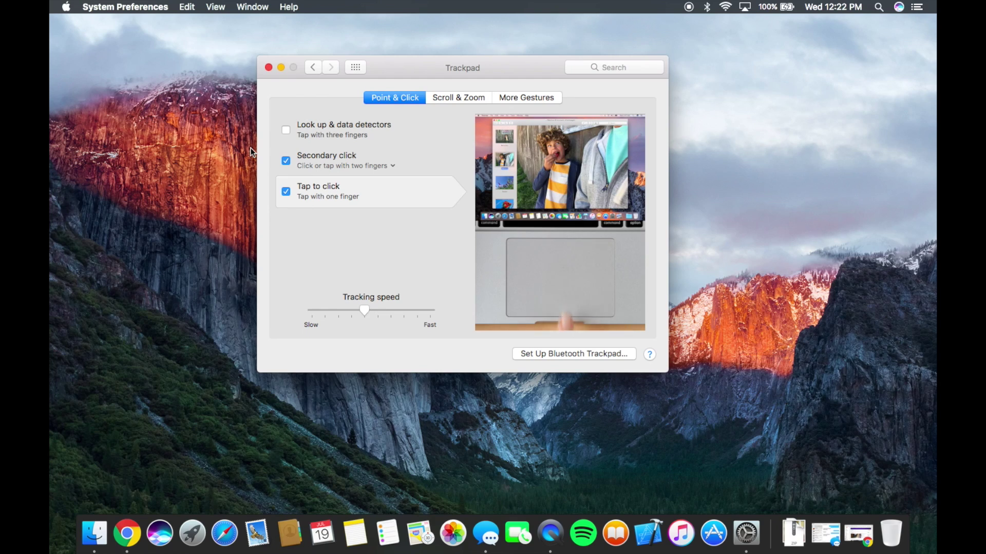
click(194, 153)
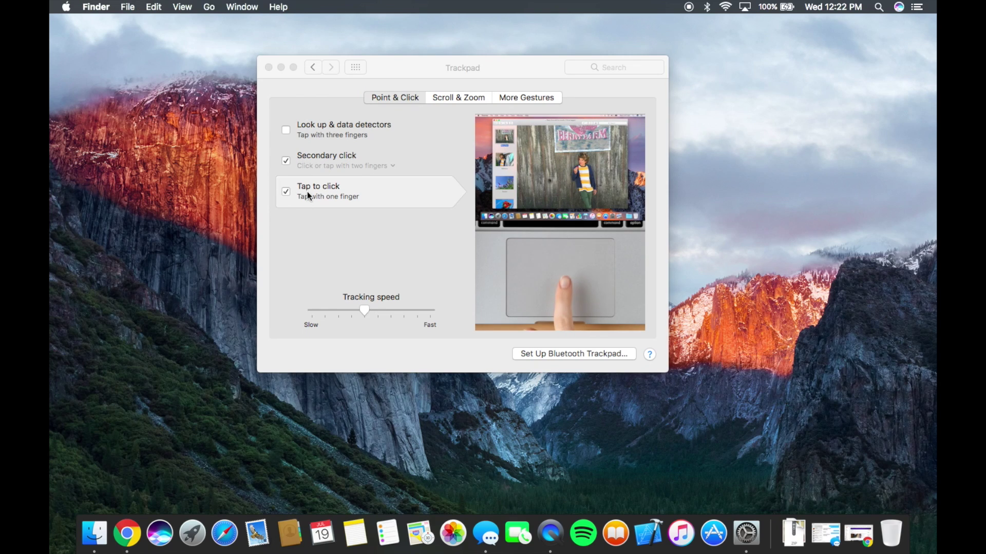
Leave the Trackpad preferences and return to the overview of all preference categories.
click(344, 97)
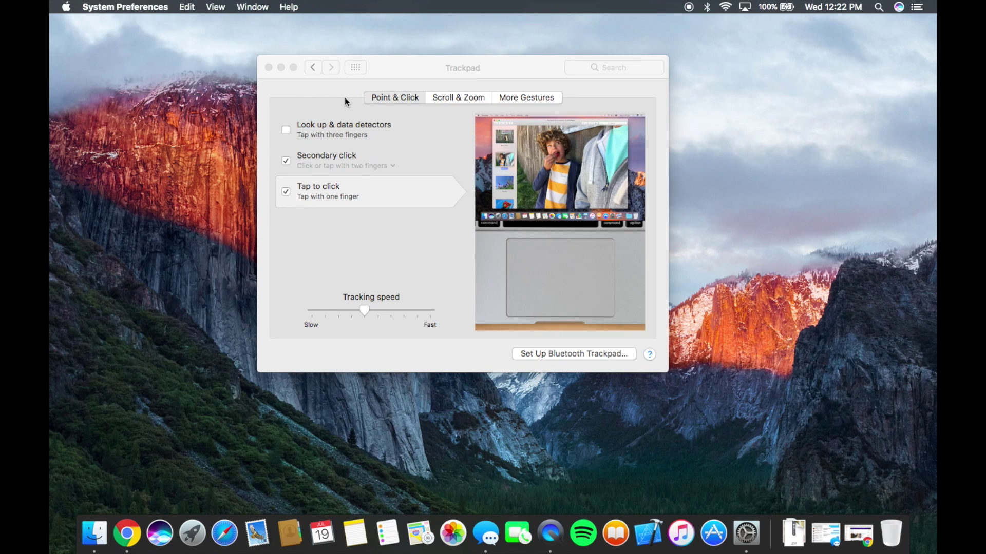
click(316, 67)
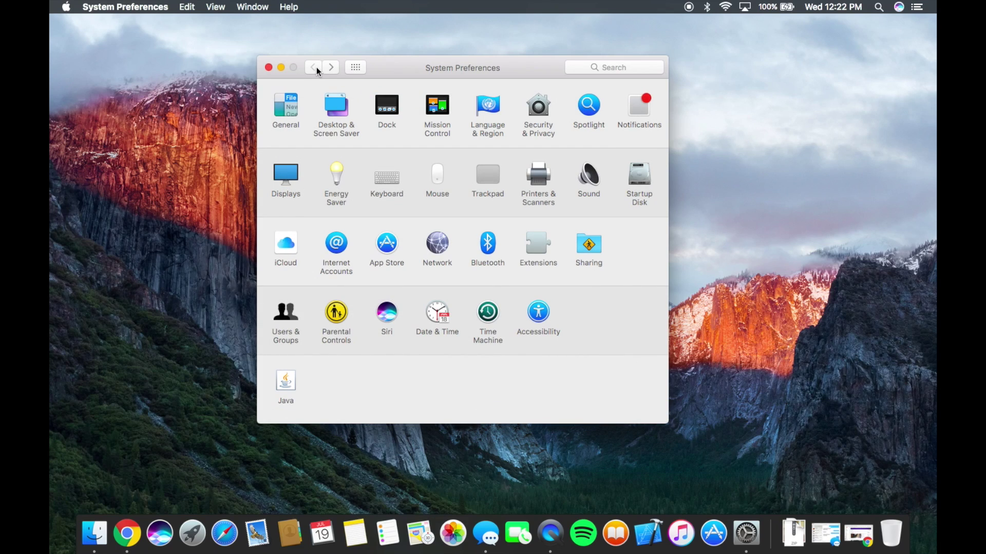
click(746, 178)
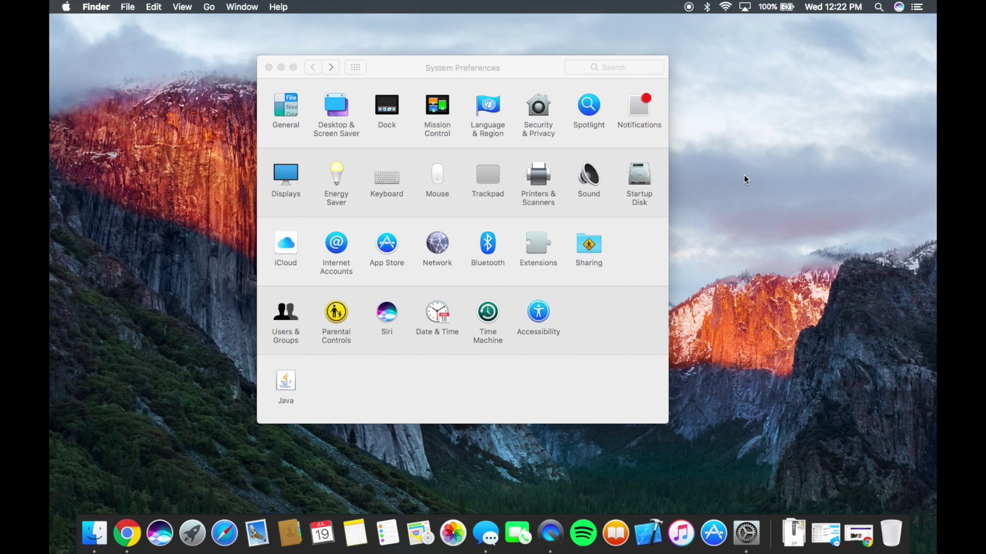
click(655, 275)
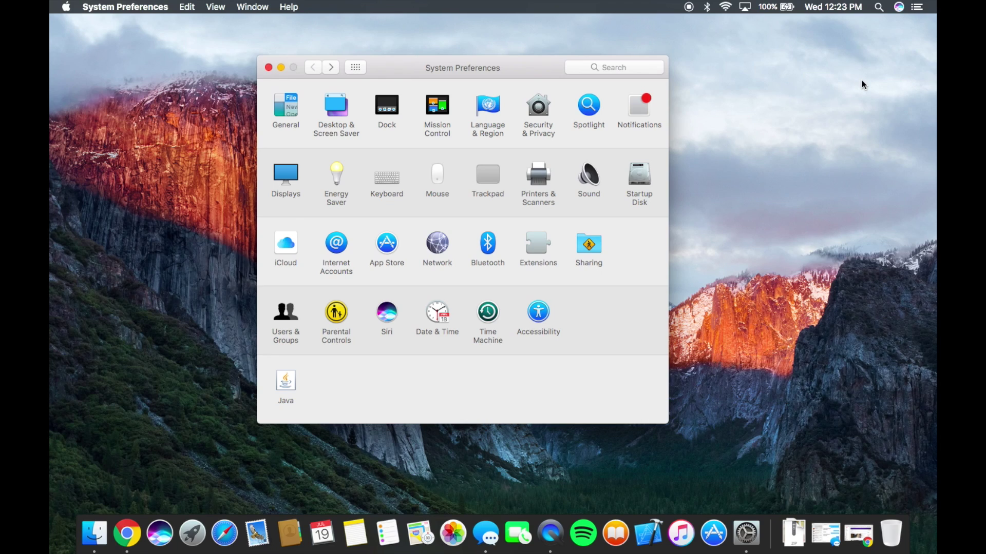
Reveal the switches in Notification Center, toggle Do Not Disturb repeatedly, leave it on, and dismiss Notification Center.
click(916, 7)
scroll(872, 119, up, 3)
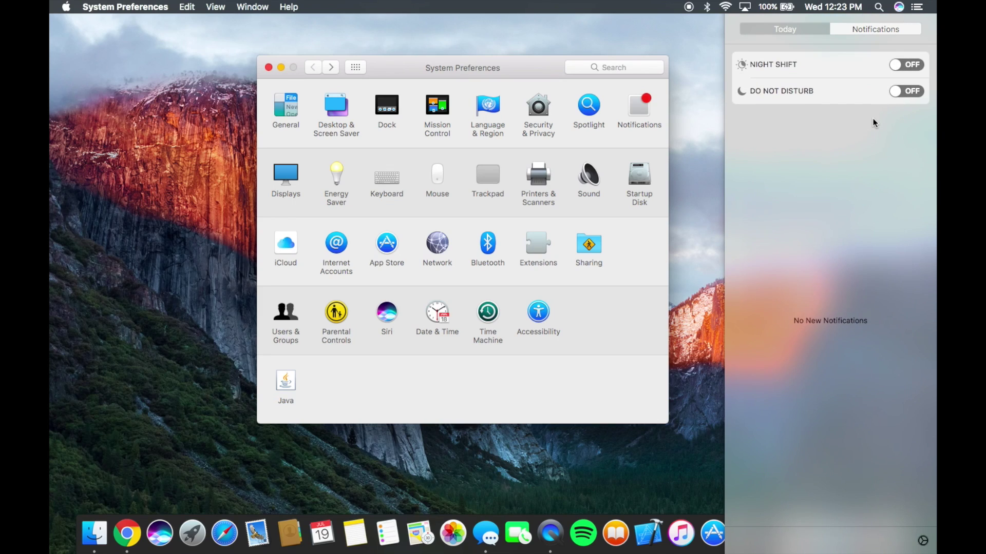
click(898, 93)
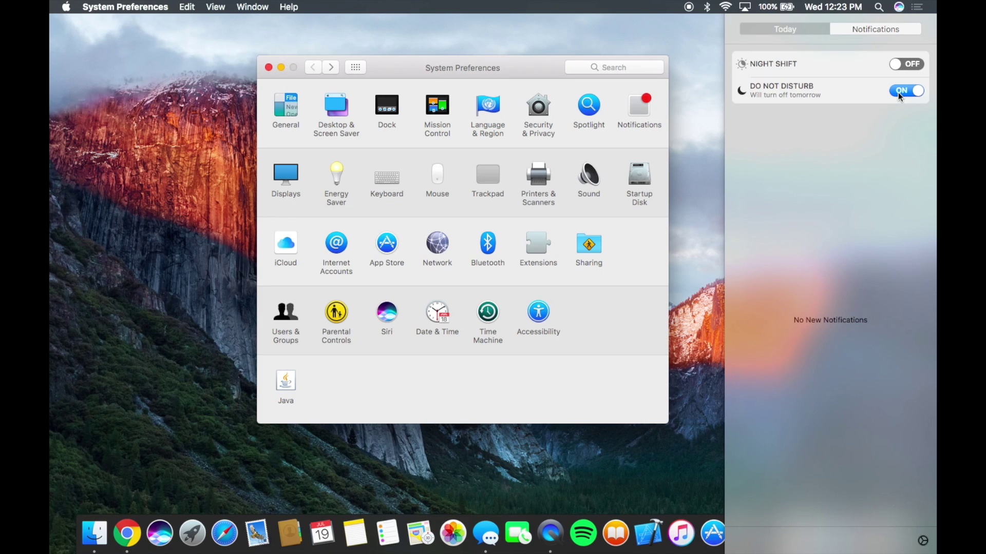
click(898, 93)
click(897, 93)
click(897, 92)
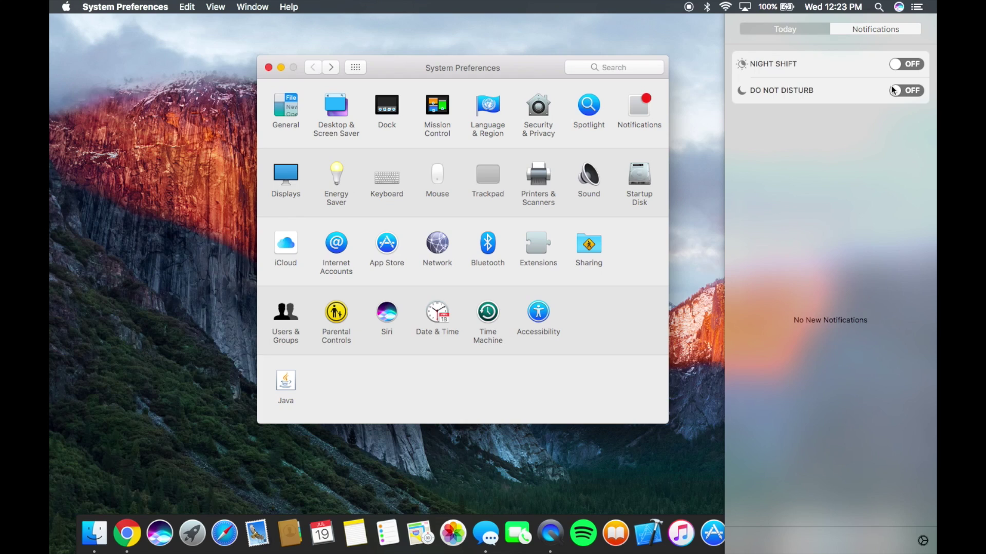
click(897, 92)
click(704, 125)
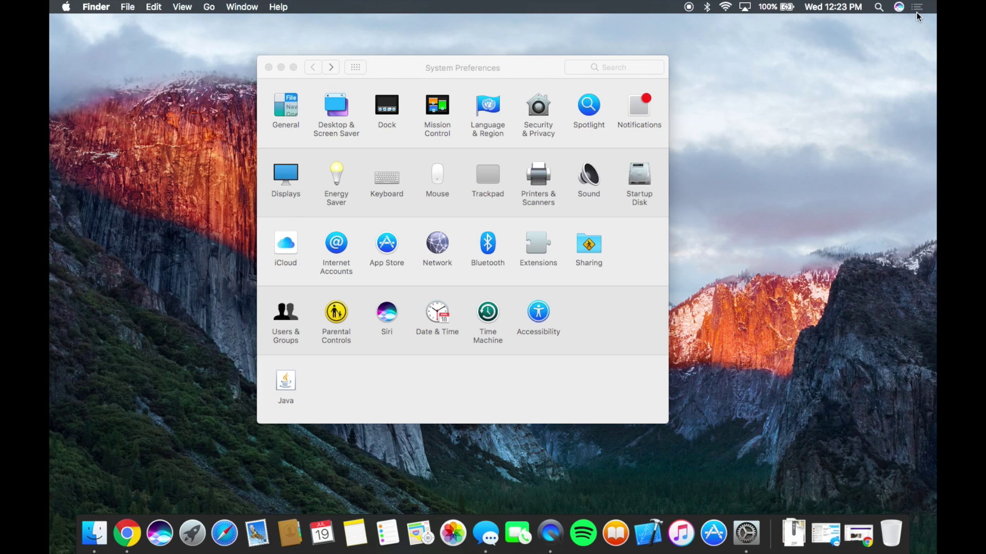
Reopen Notification Center and turn Do Not Disturb off.
click(918, 8)
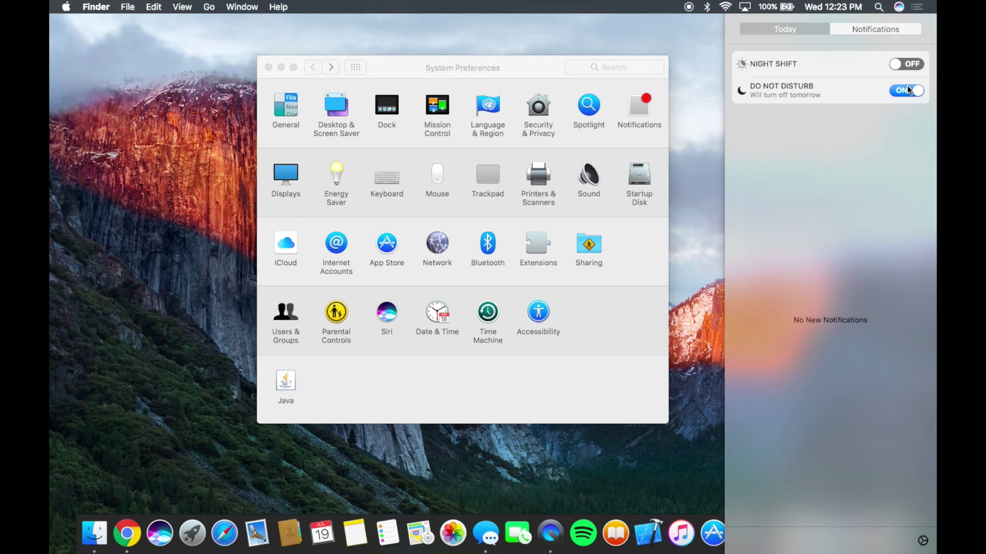
click(907, 90)
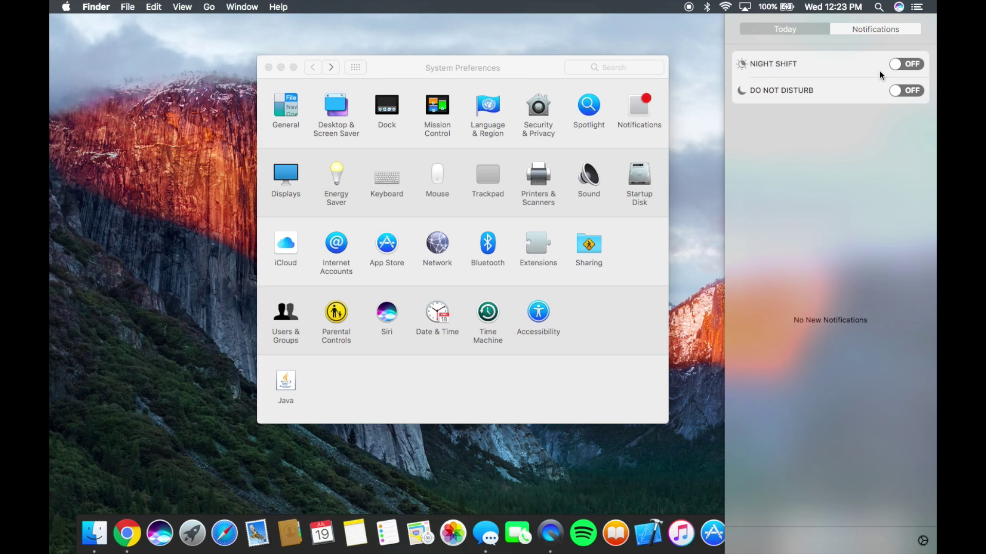
Switch Night Shift on and off again, and dismiss Notification Center.
click(903, 66)
click(916, 65)
click(709, 105)
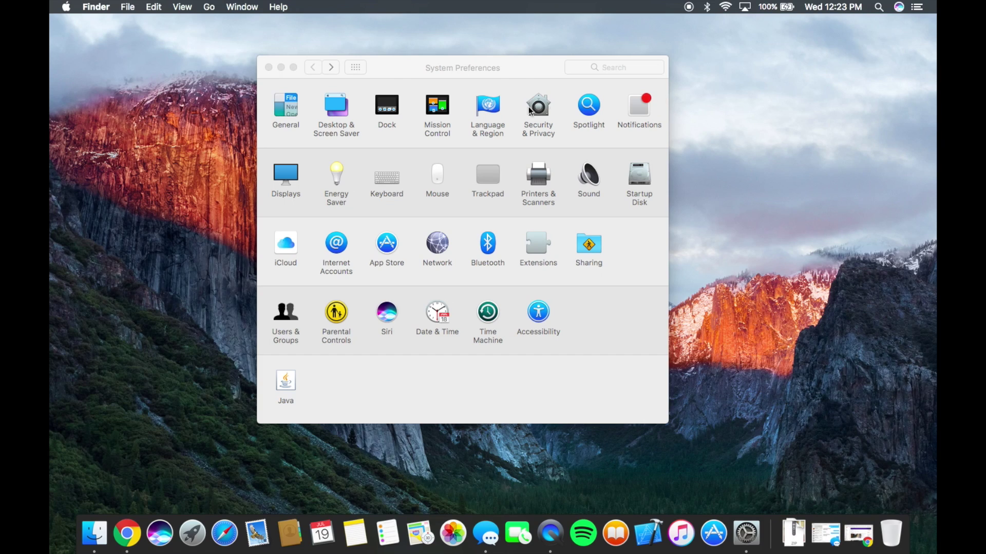
View the Dock preferences and return to the overview of all preference categories.
click(405, 122)
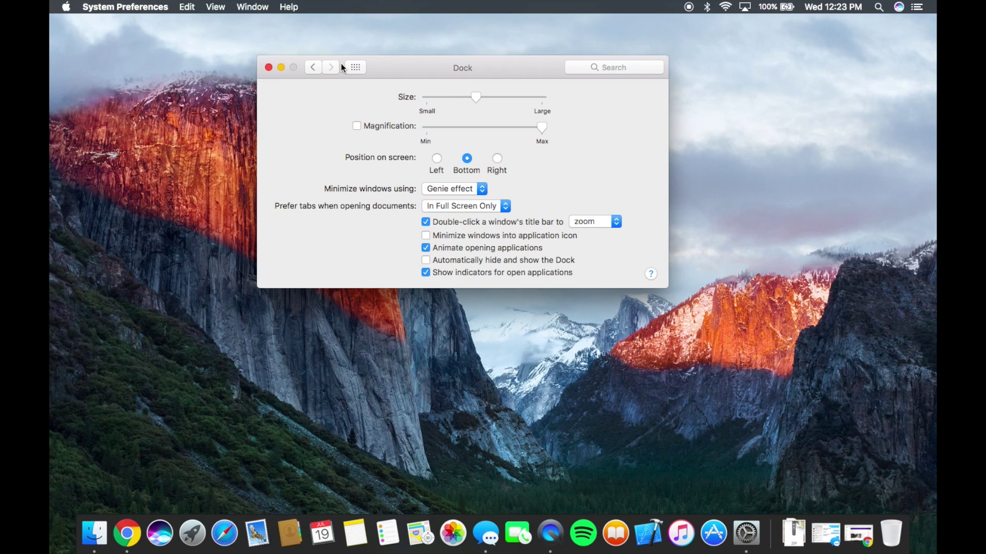
click(353, 67)
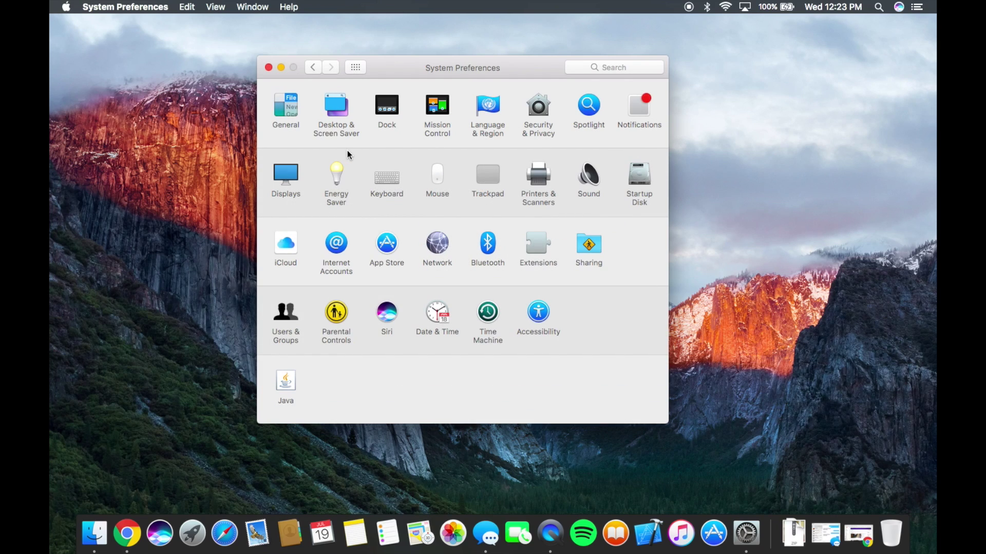